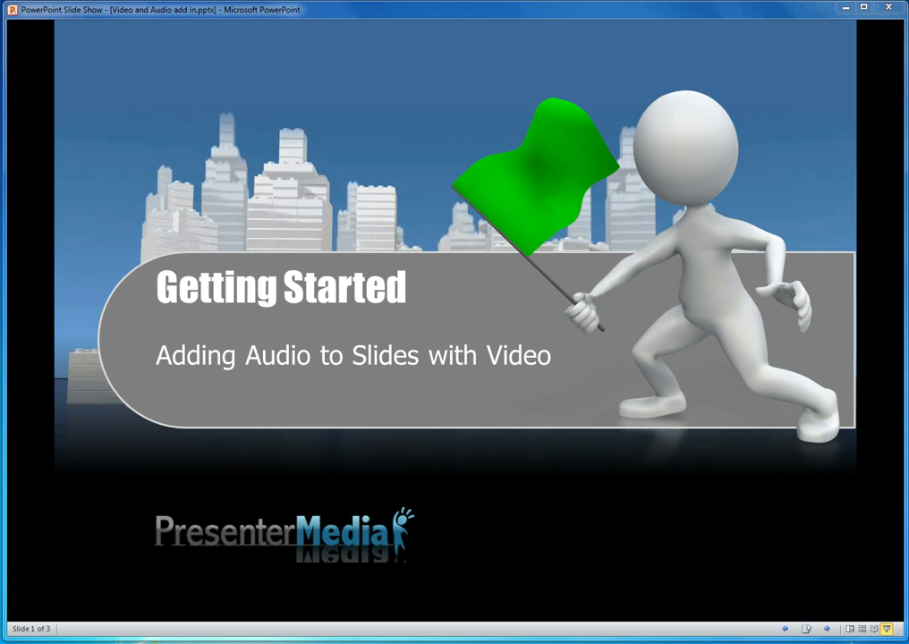
Insert the clip art audio "Ray of Light" on slide 2, "Build A City"
key("Right")
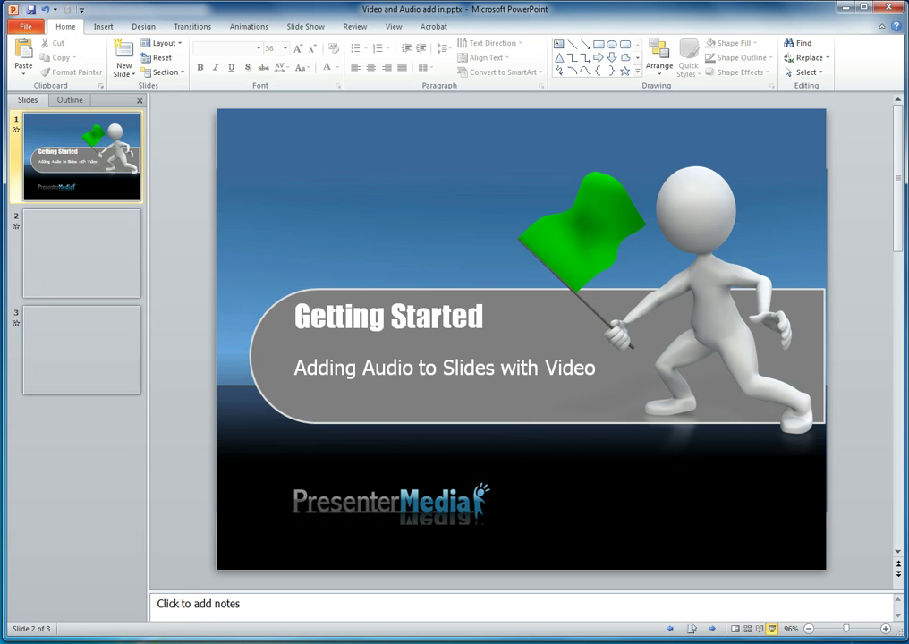
left_click(81, 253)
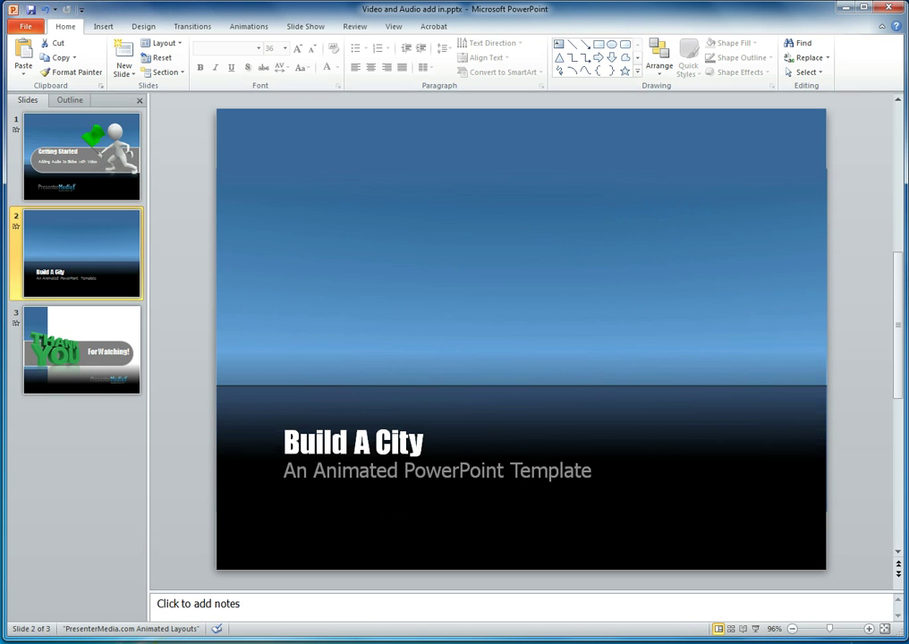
left_click(103, 25)
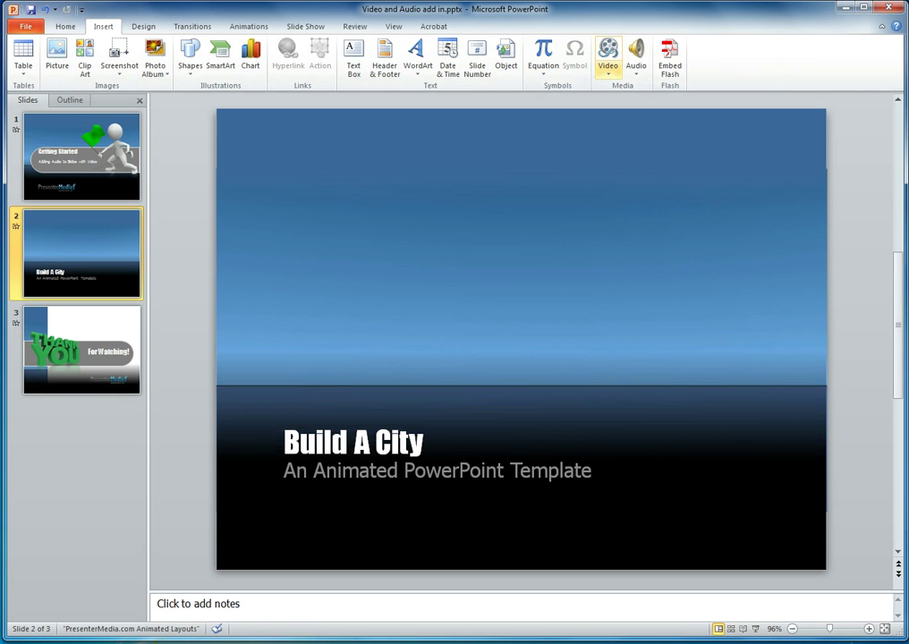
left_click(636, 70)
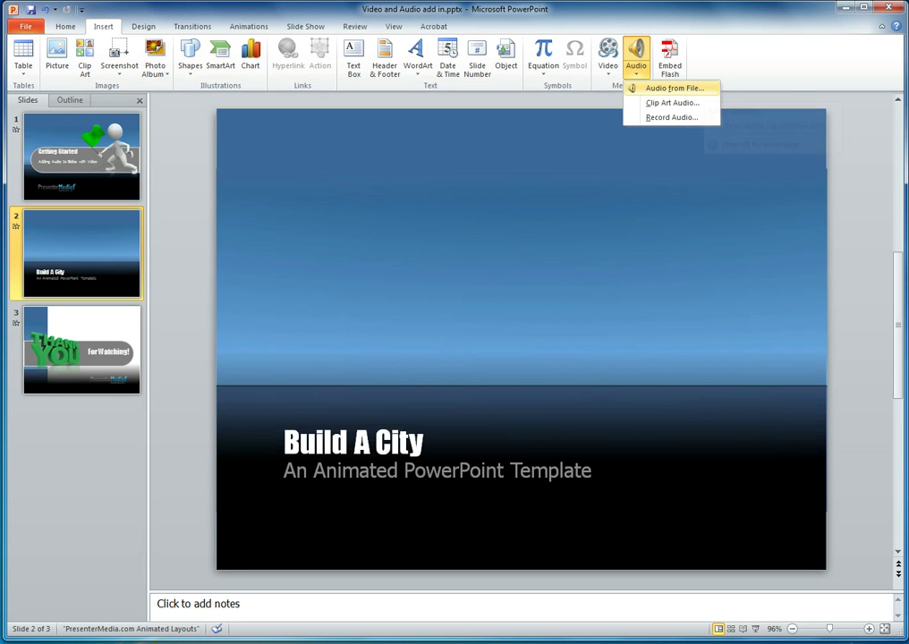
left_click(672, 104)
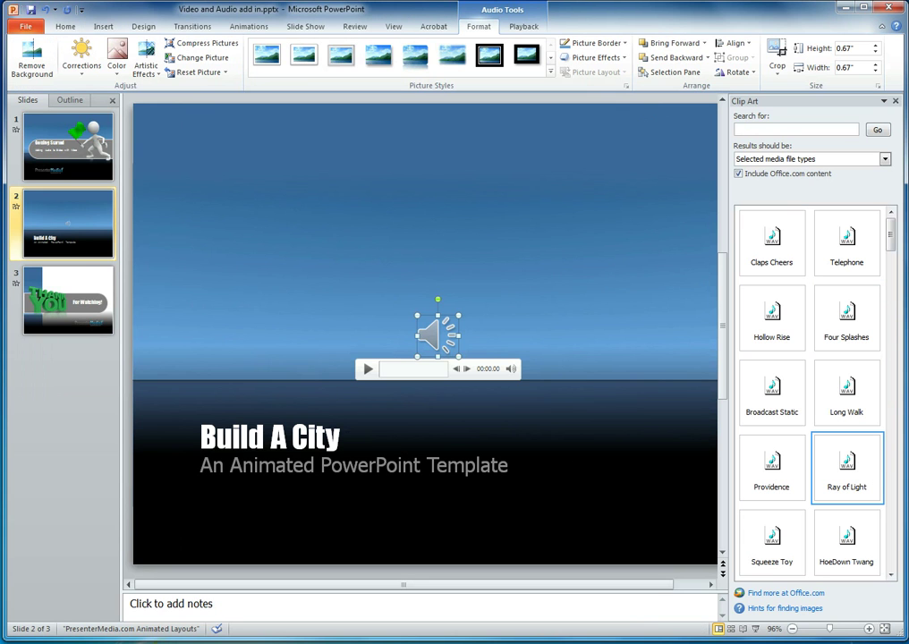
Move the audio icon to the slide's lower-right area and shrink it to 0.33" by 0.33"
left_click_drag(434, 336, 635, 513)
key("Tab")
key("shift+Tab")
Lower the audio clip's volume slightly and deselect the clip
mouse_move(707, 536)
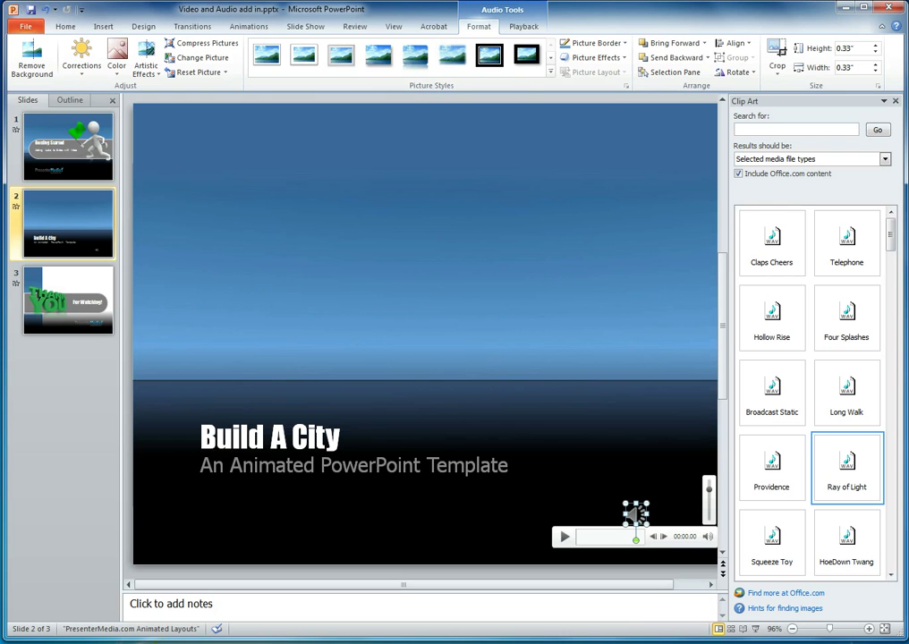
left_click_drag(708, 490, 709, 501)
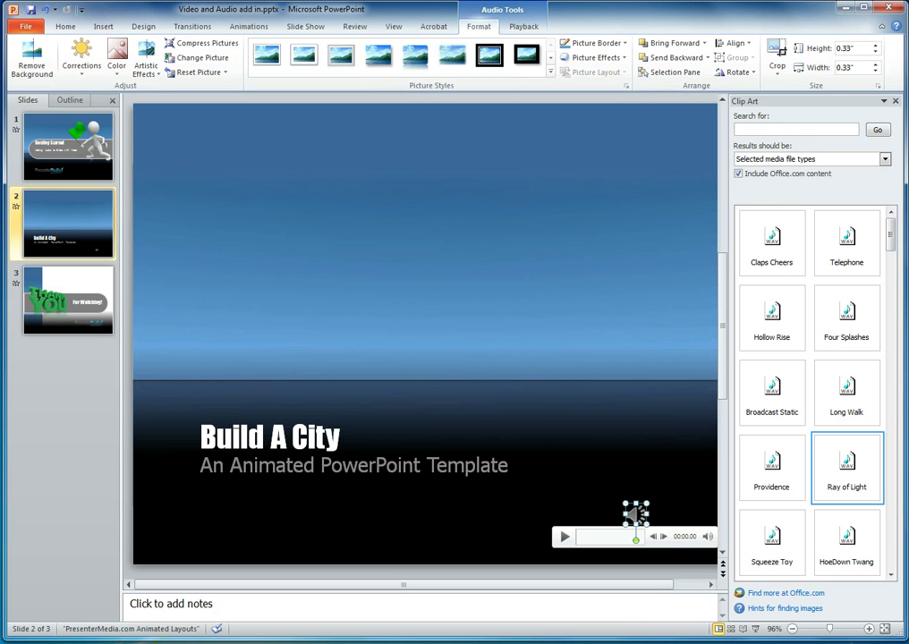
left_click(635, 412)
left_click(635, 515)
left_click(572, 501)
key("Escape")
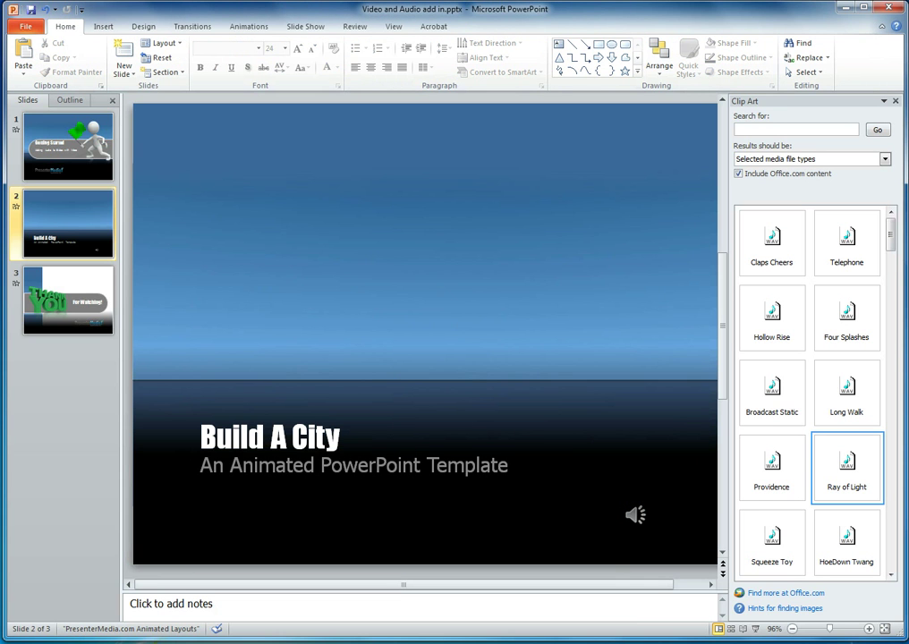
Preview the slide show from the current "Build A City" slide and return to editing
left_click(305, 26)
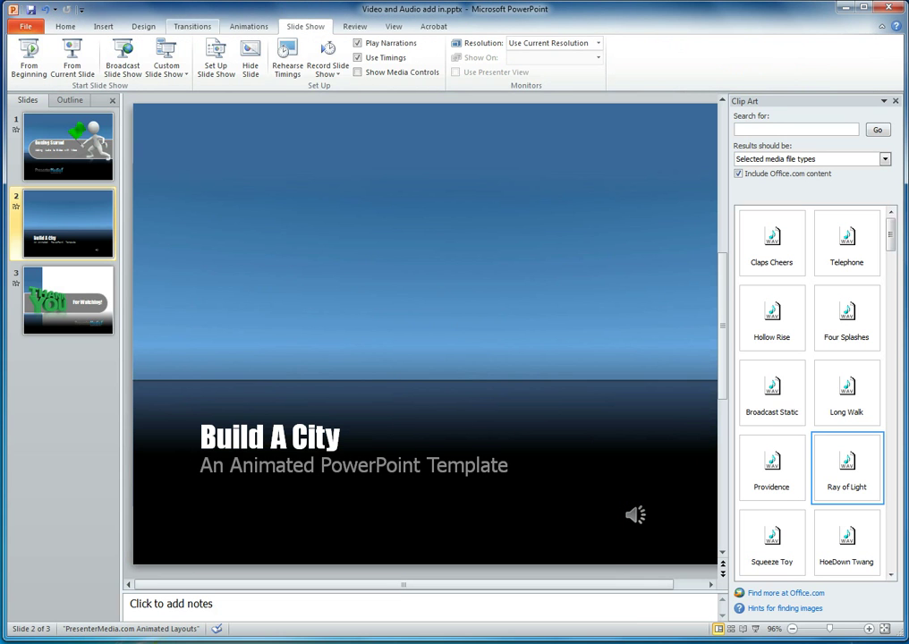
left_click(71, 61)
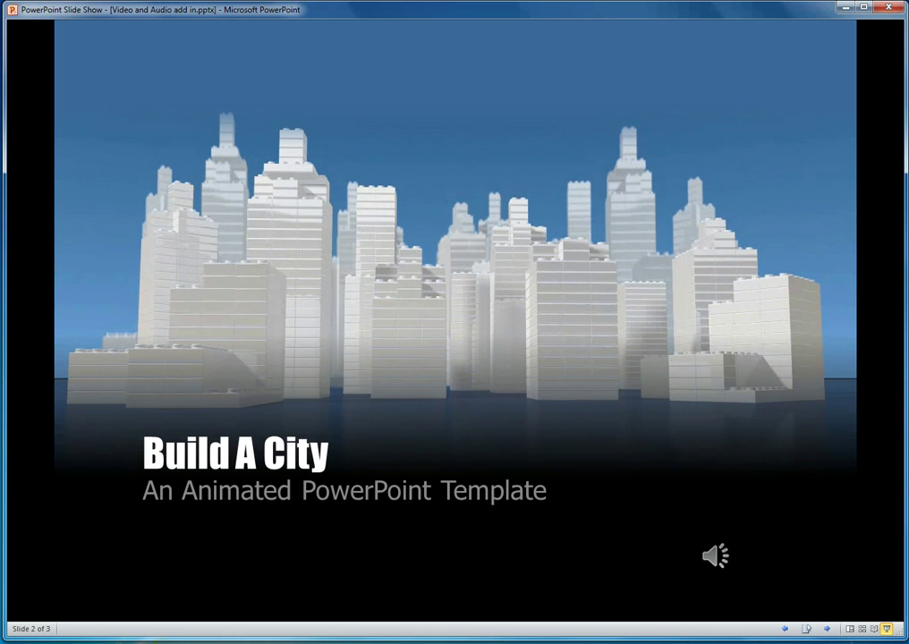
key("Escape")
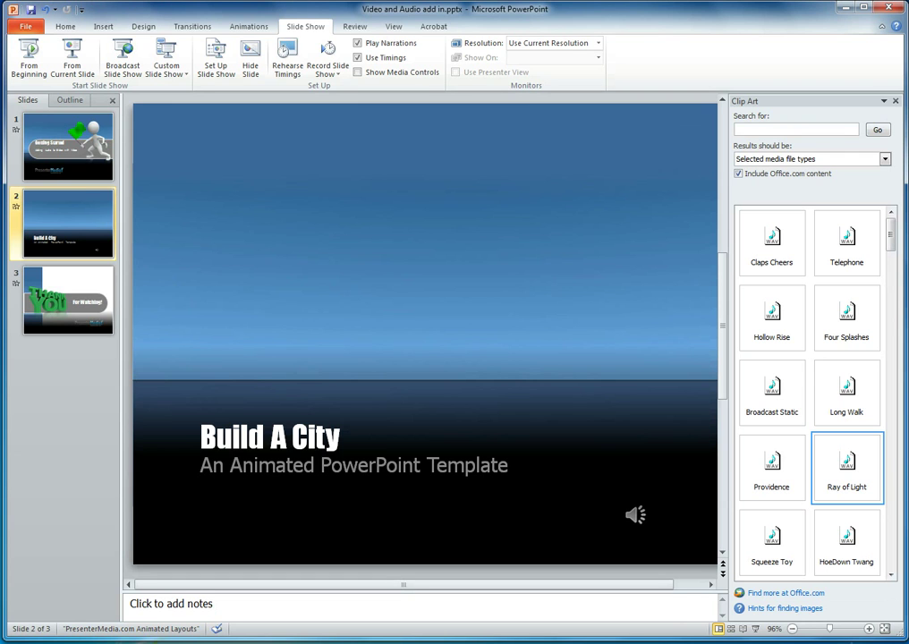
Set the audio clip on slide 2 to start Automatically
left_click(635, 514)
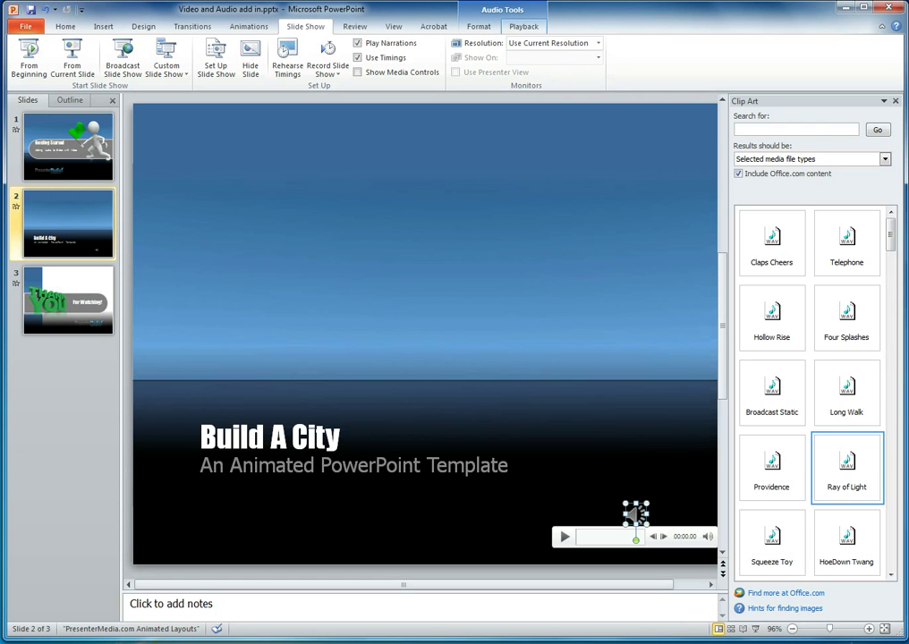
left_click(523, 26)
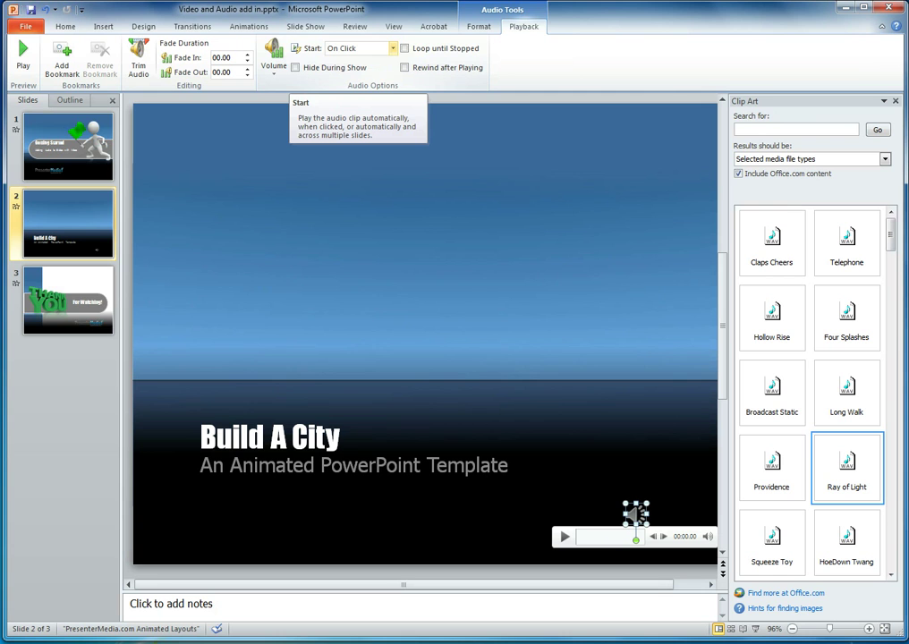
left_click(392, 49)
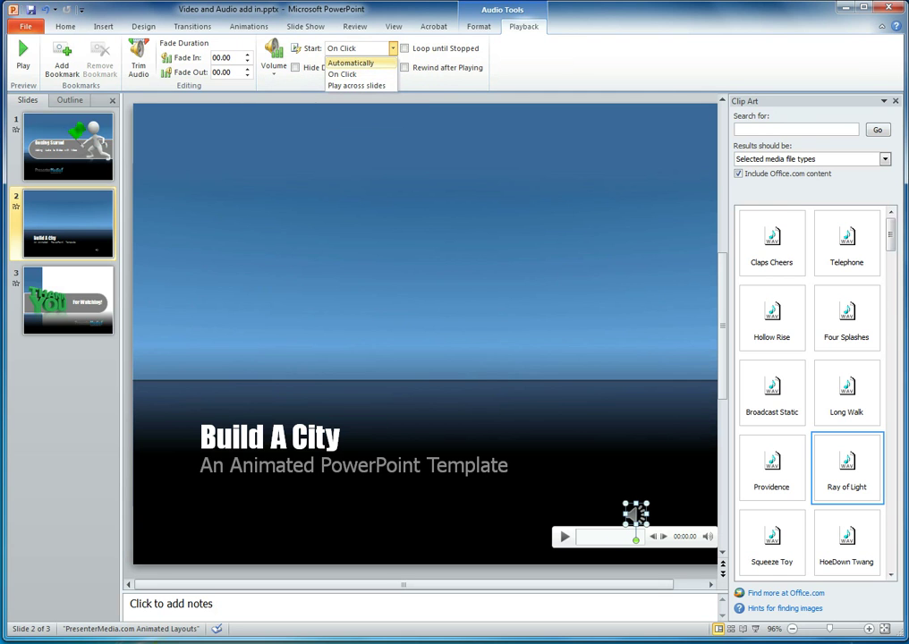
left_click(350, 63)
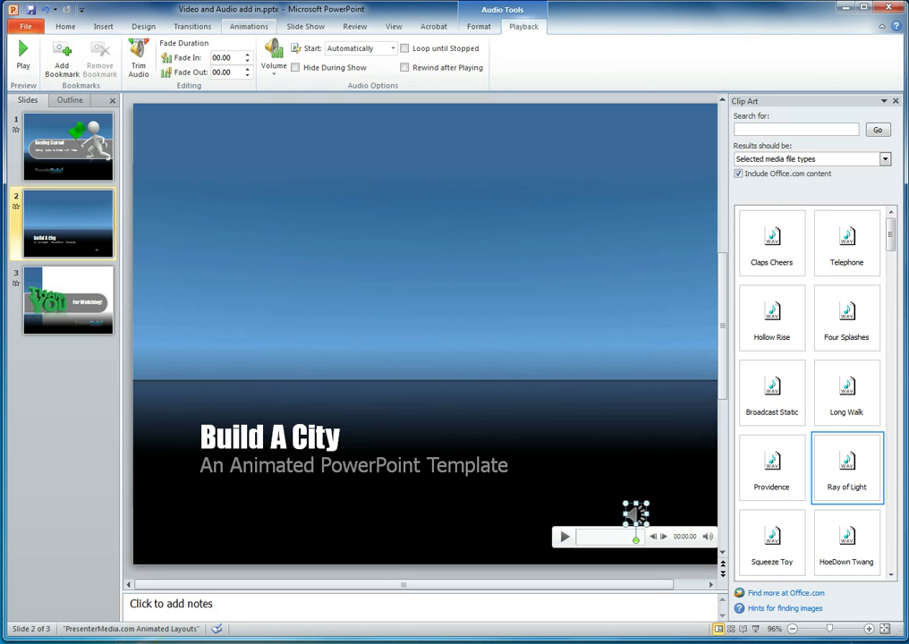
Set the audio clip's play animation to Start With Previous, and close the Animation Pane and Clip Art pane
left_click(248, 26)
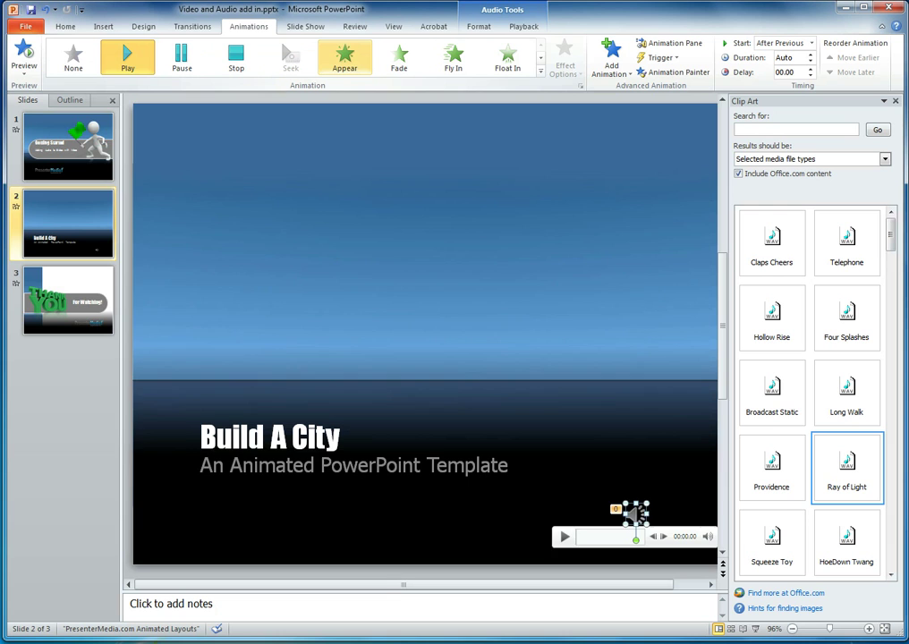
left_click(344, 56)
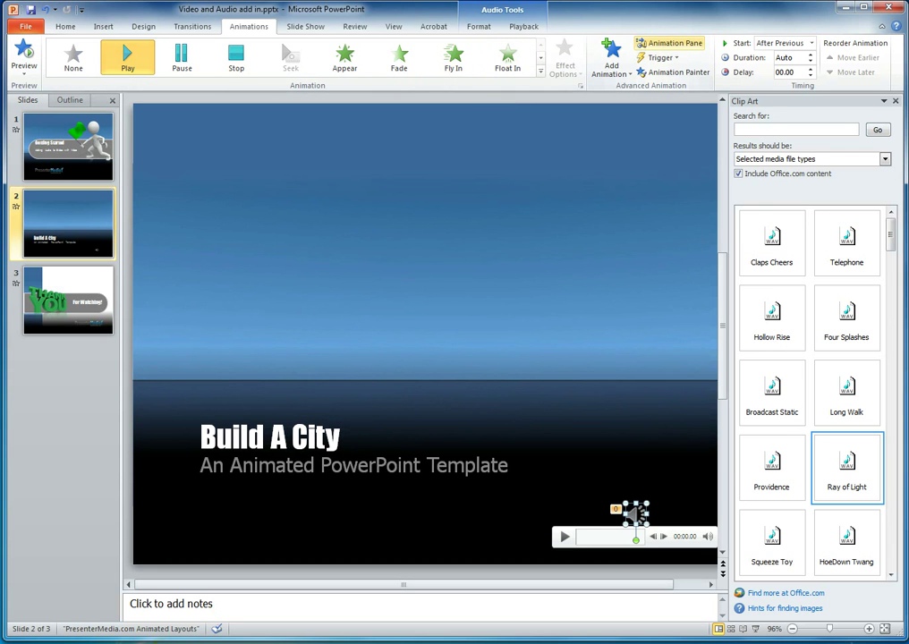
left_click(672, 43)
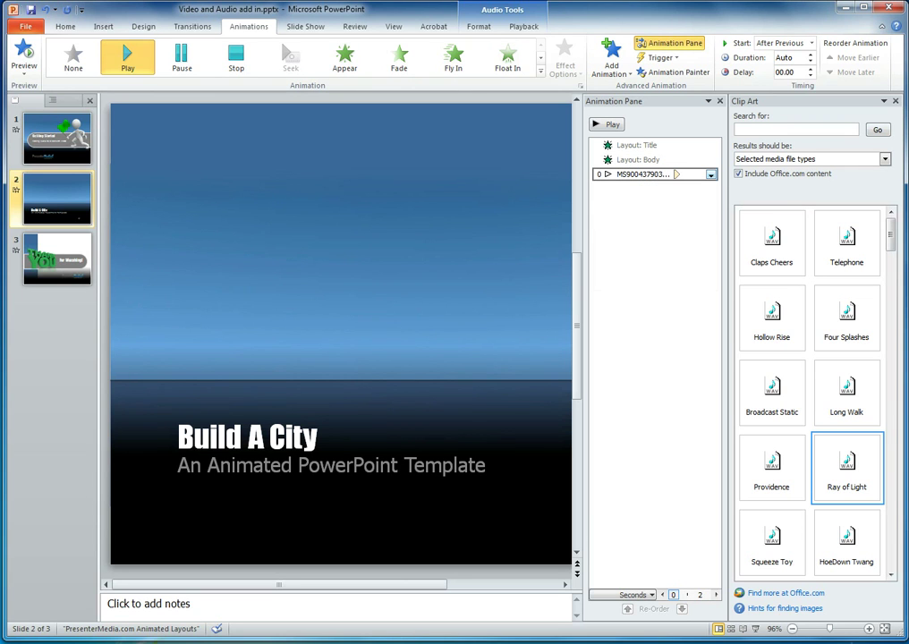
left_click(710, 175)
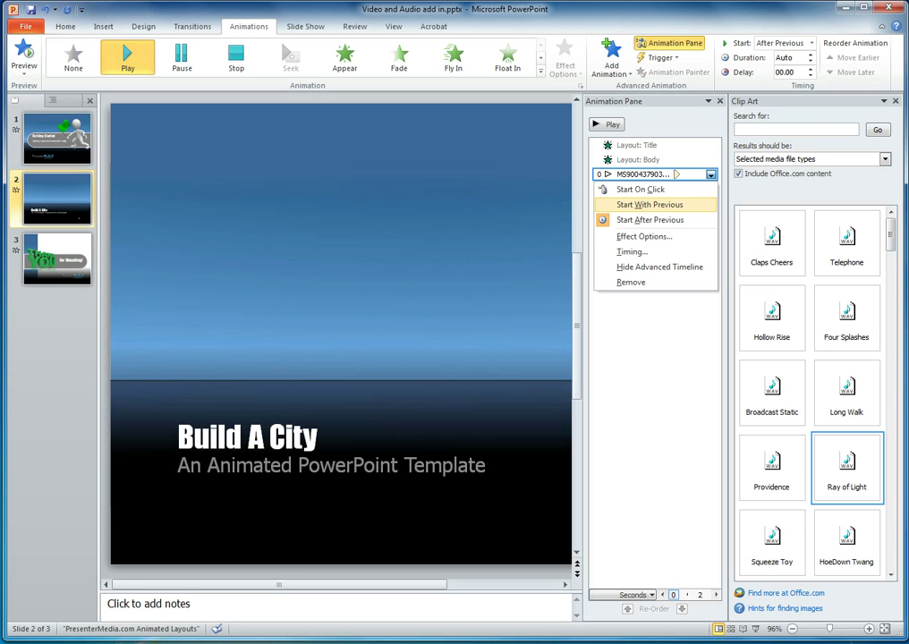
left_click(649, 204)
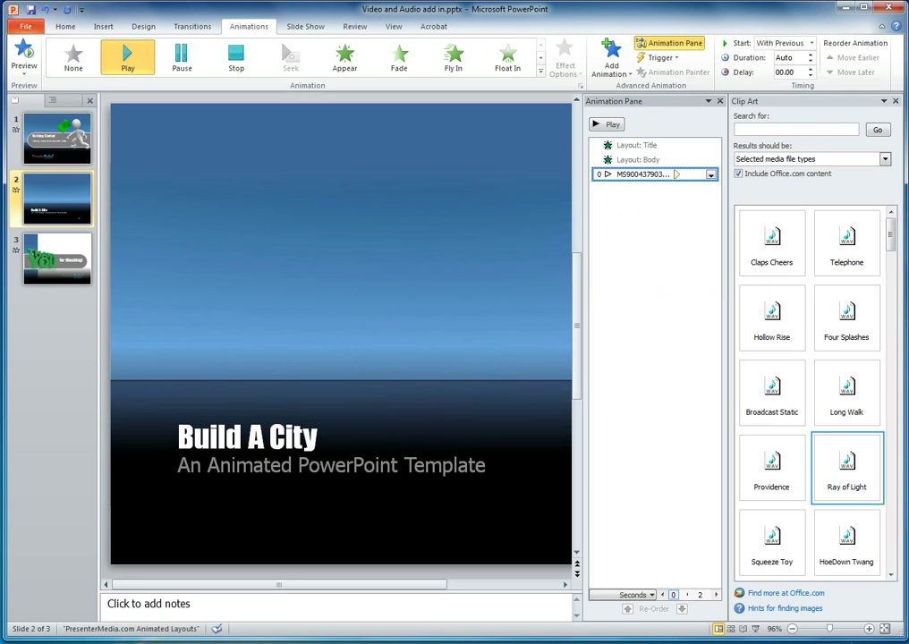
key("Escape")
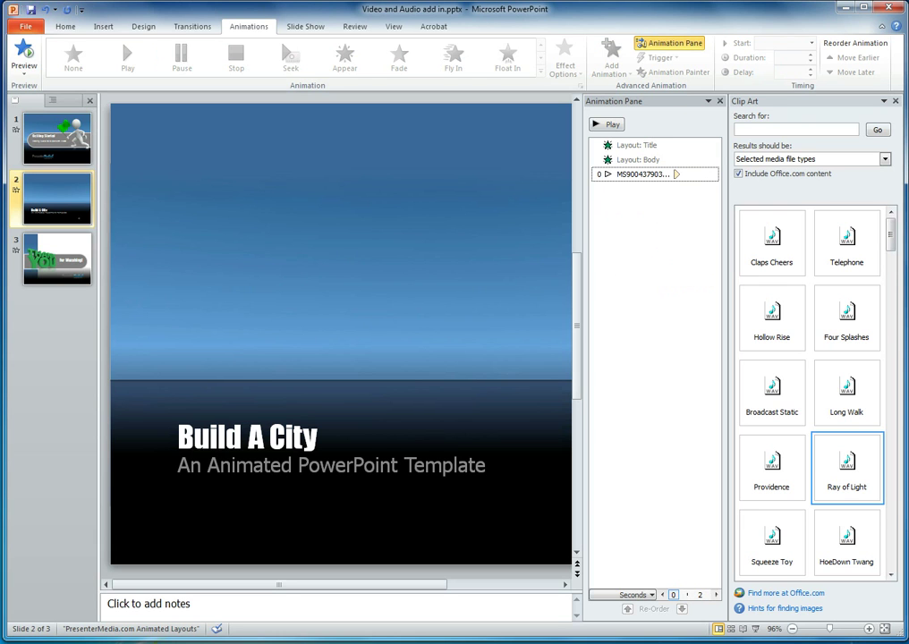
left_click(719, 101)
left_click(895, 101)
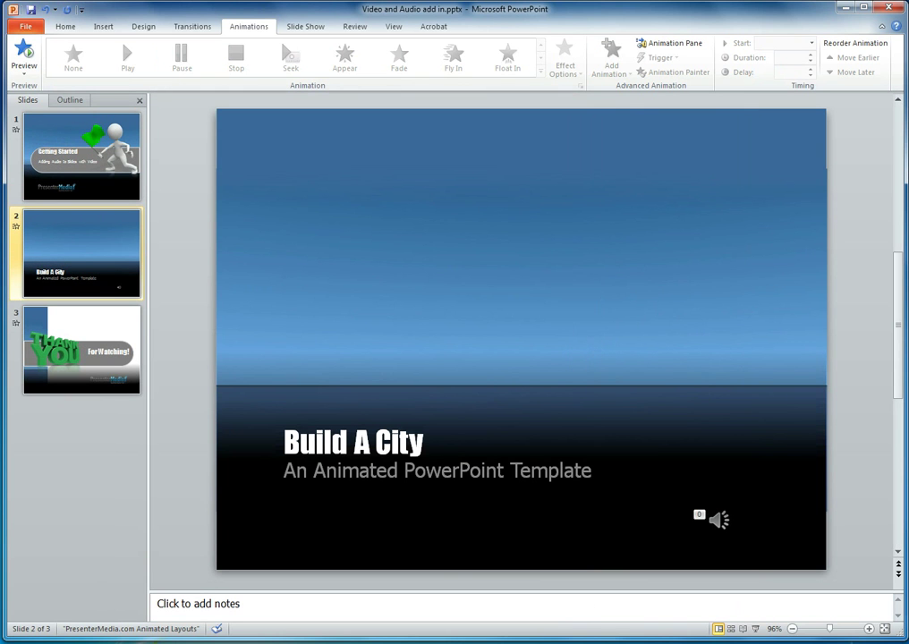
Play the slide show from the first slide through to slide 3 to check the audio on "Build A City"
left_click(111, 144)
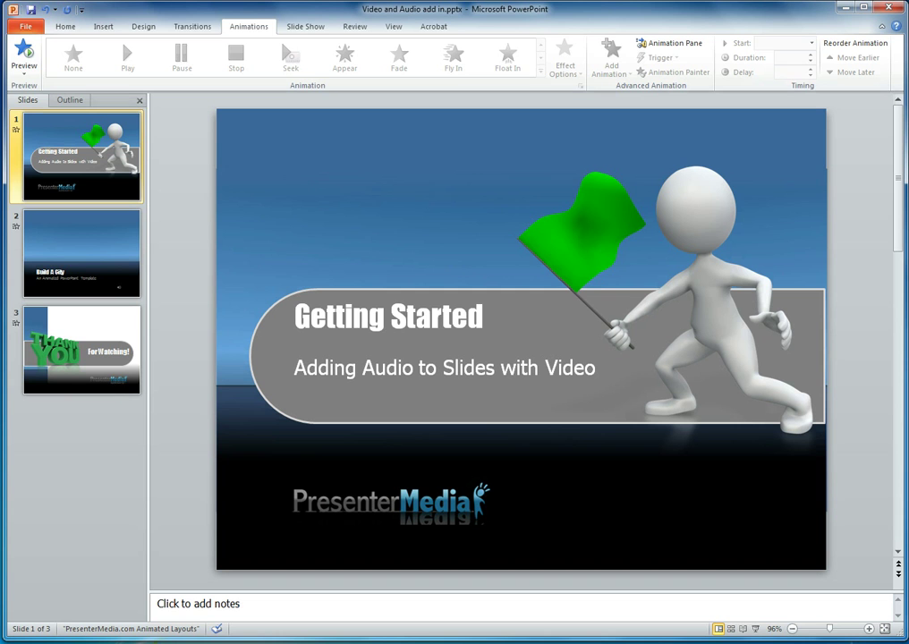
left_click(305, 26)
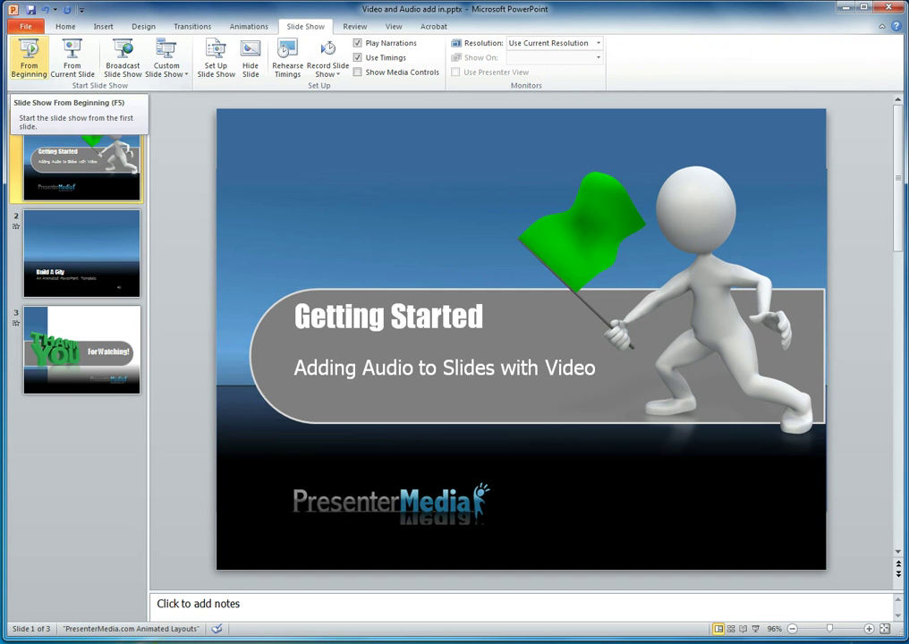
left_click(29, 55)
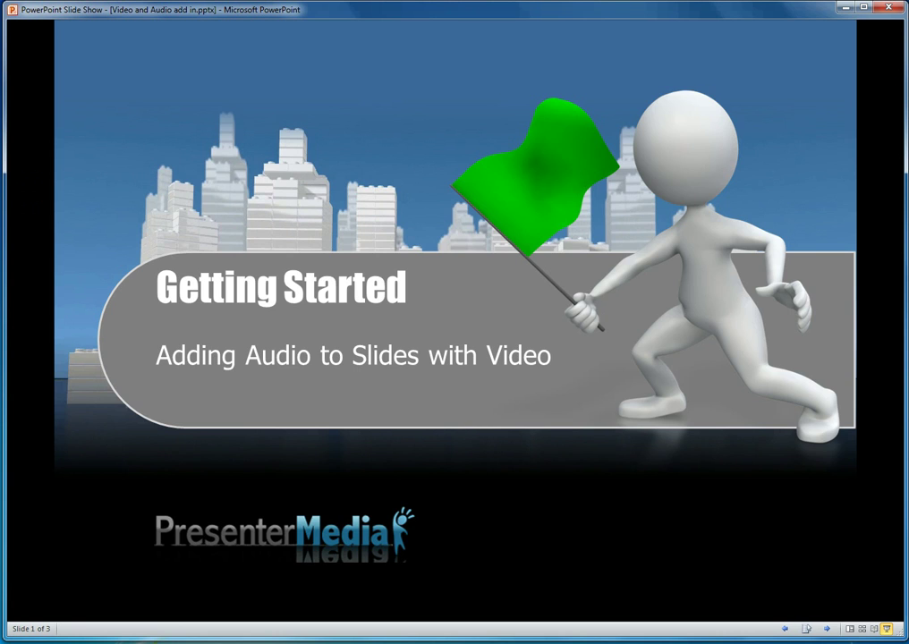
key("Right")
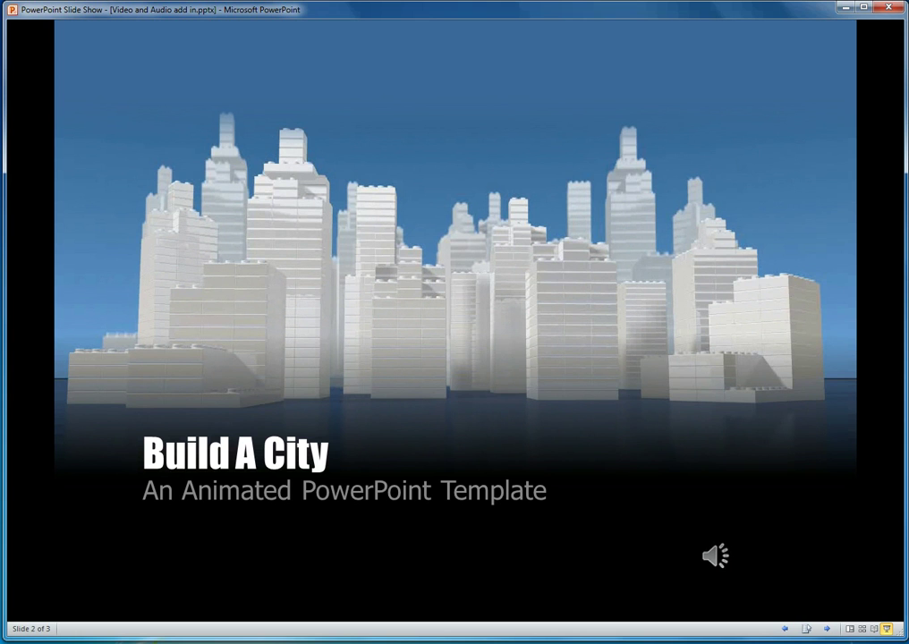
key("Right")
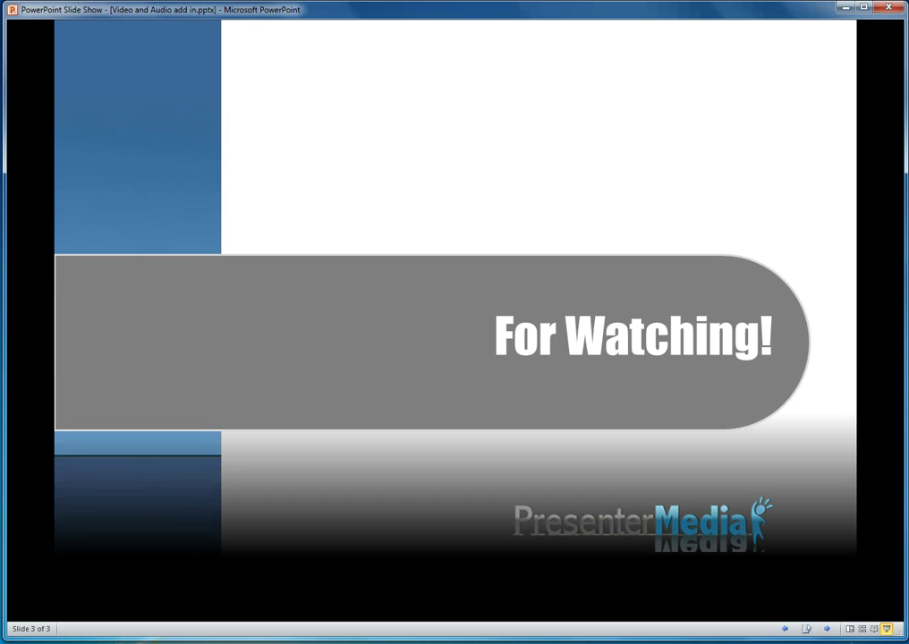